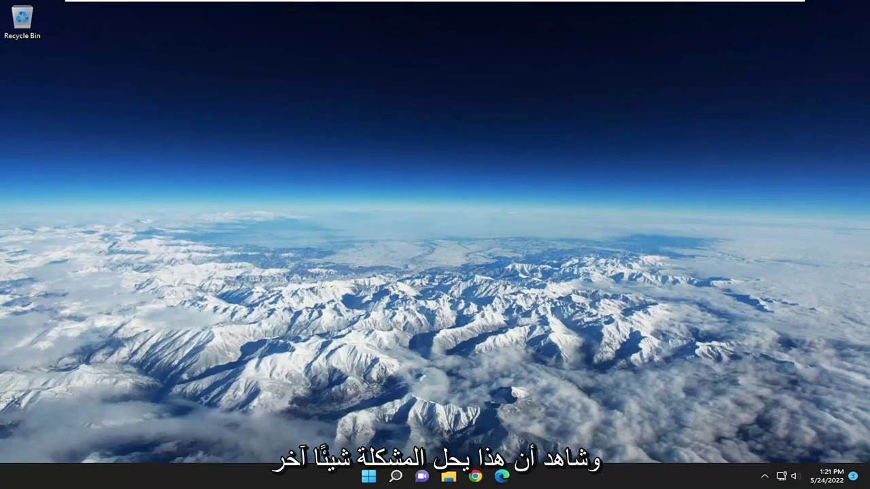
Open Control Panel from Windows search and show all items as Large icons.
{"action": "left_click", "coordinate": [397, 476]}
{"action": "type", "text": "control panel"}
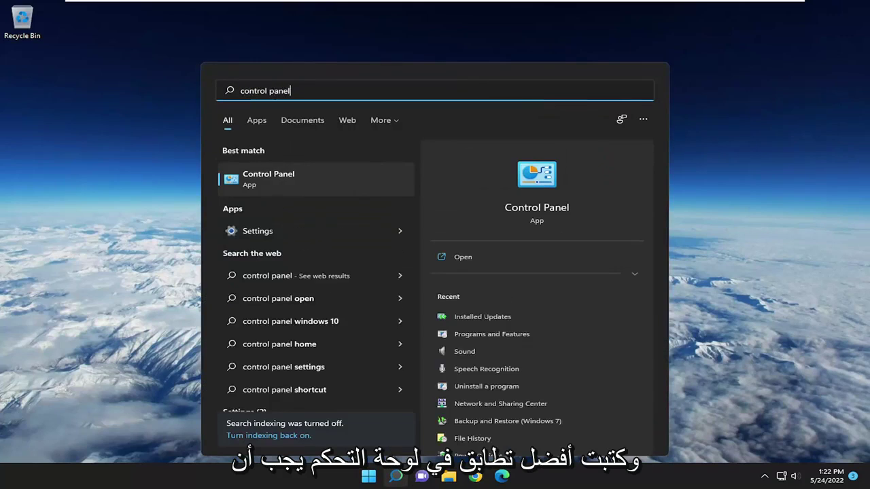
{"action": "left_click", "coordinate": [266, 184]}
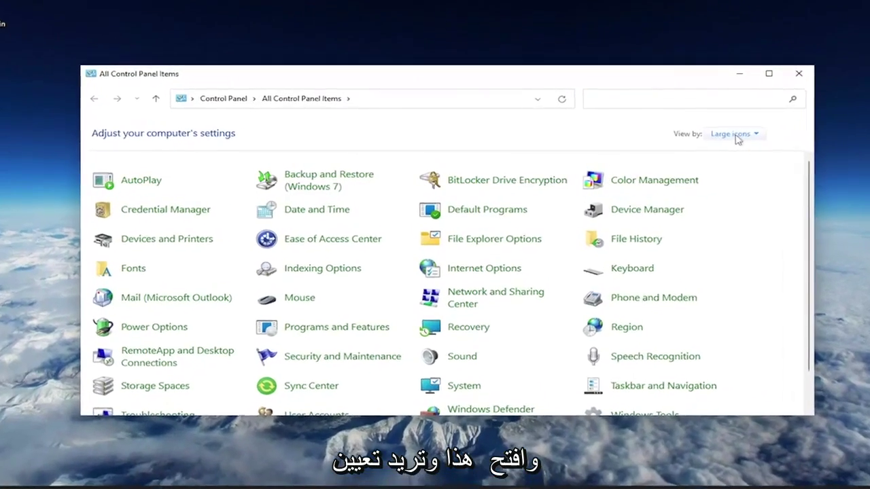
{"action": "left_click", "coordinate": [689, 143]}
{"action": "left_click", "coordinate": [758, 167]}
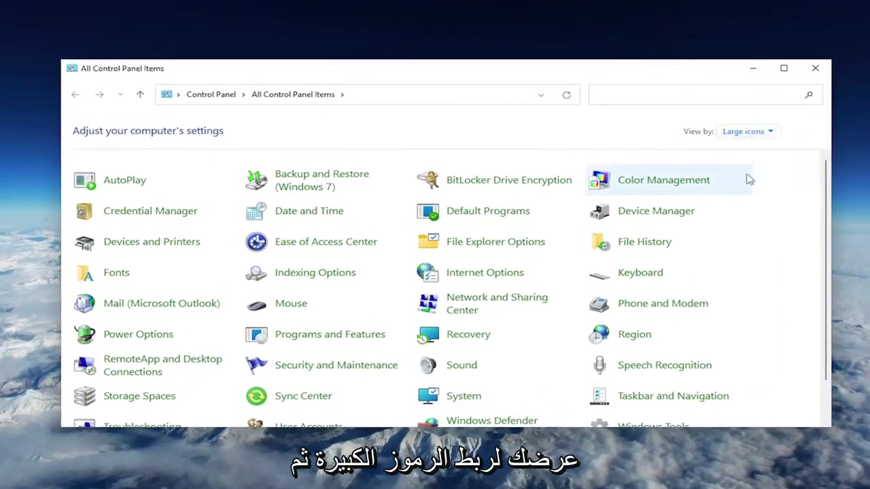
Open Mouse settings and reset the pointer scheme to the Windows default.
{"action": "left_click", "coordinate": [290, 303]}
{"action": "left_click_drag", "start_coordinate": [192, 74], "coordinate": [415, 121]}
{"action": "left_click", "coordinate": [310, 138]}
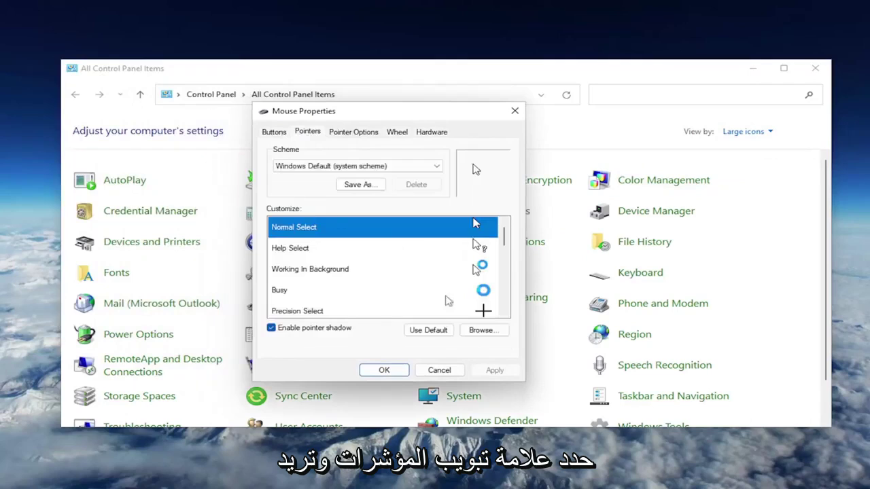
{"action": "left_click", "coordinate": [426, 331]}
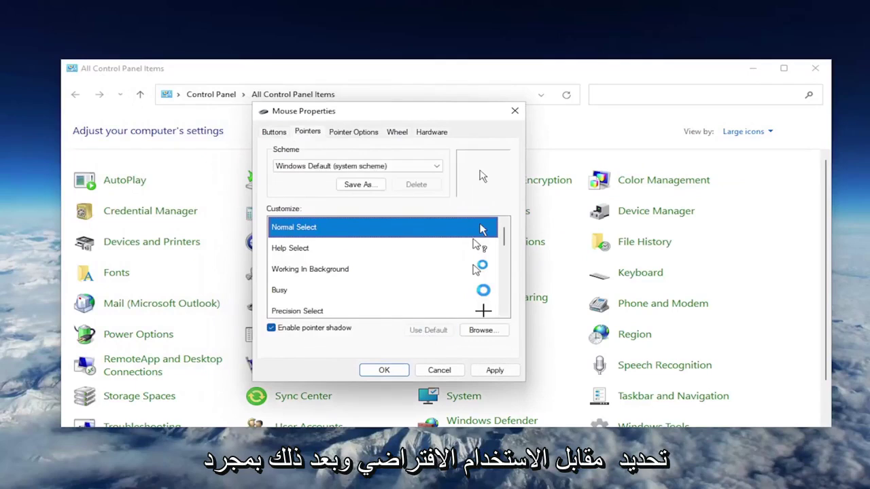
Leave the pointer speed unchanged, then apply and save the mouse settings.
{"action": "left_click", "coordinate": [367, 135]}
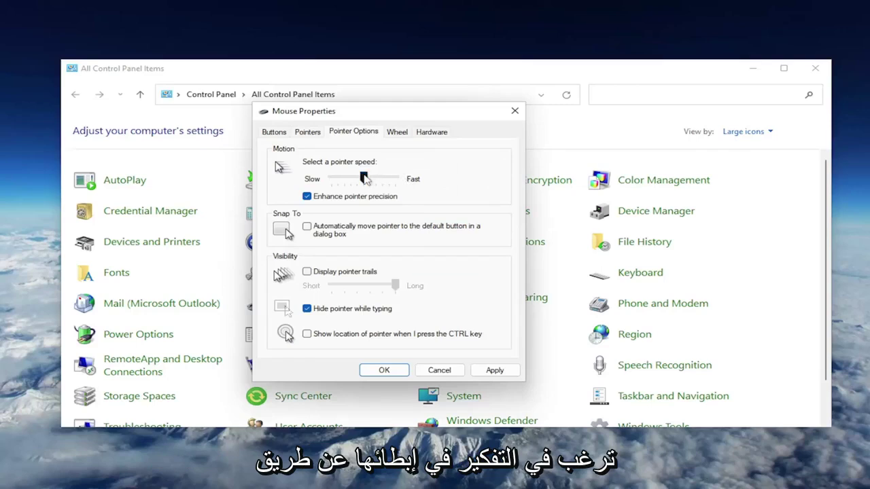
{"action": "mouse_move", "coordinate": [364, 178]}
{"action": "left_mouse_down"}
{"action": "mouse_move", "coordinate": [330, 178]}
{"action": "mouse_move", "coordinate": [365, 180]}
{"action": "left_mouse_up"}
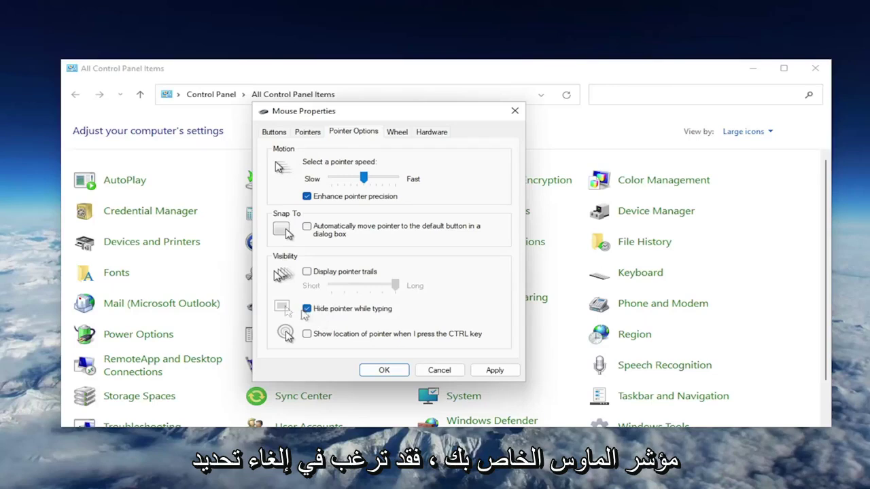
{"action": "left_click", "coordinate": [498, 371]}
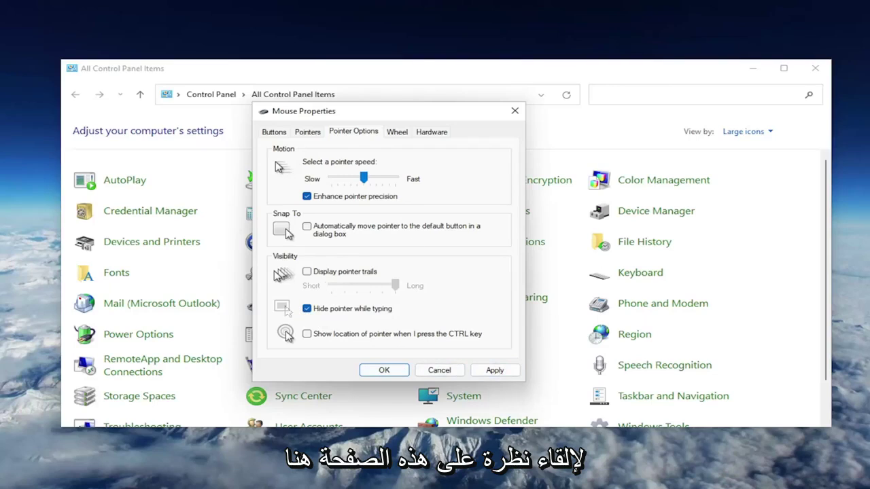
{"action": "left_click", "coordinate": [384, 370]}
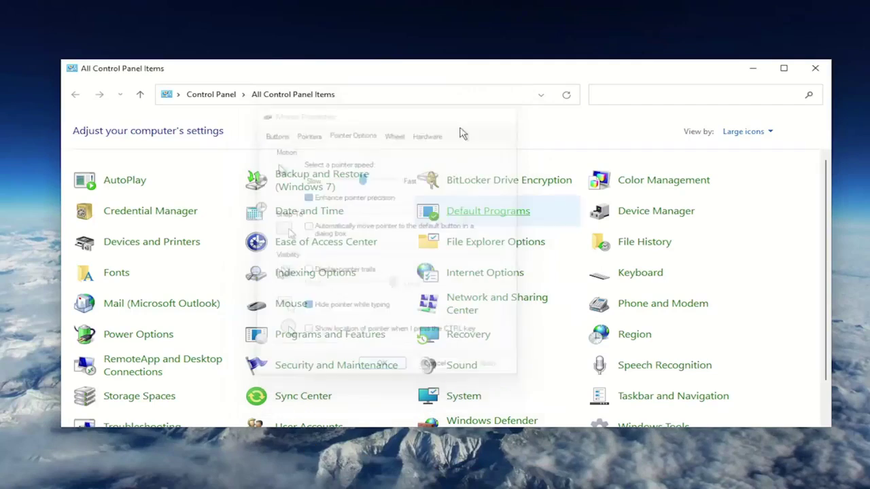
Close Control Panel and launch Device Manager by searching 'device manager'.
{"action": "left_click", "coordinate": [815, 68]}
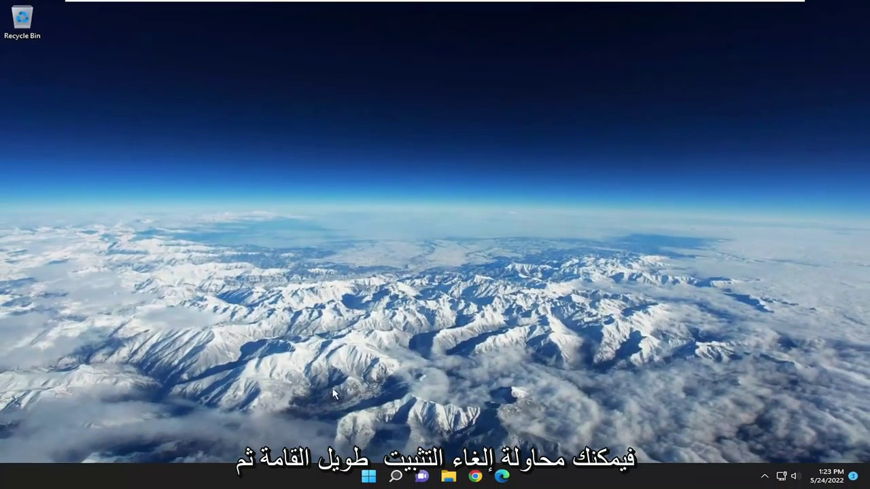
{"action": "left_click", "coordinate": [394, 481]}
{"action": "type", "text": "d"}
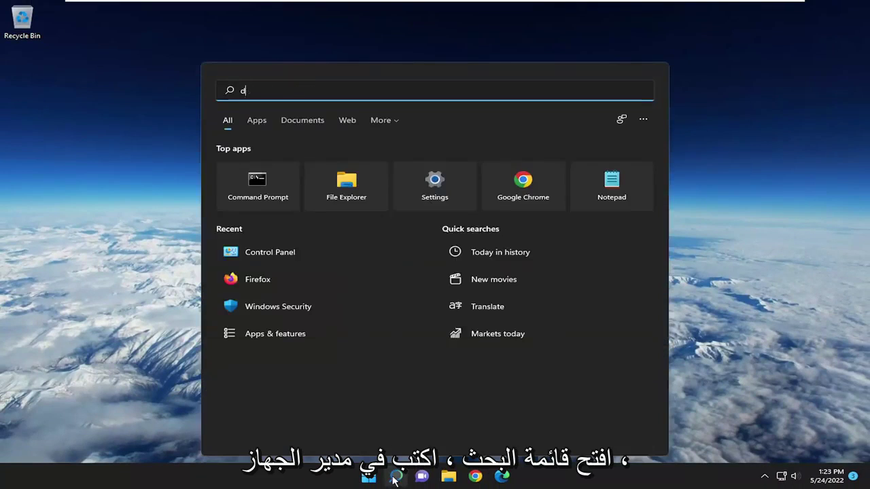
{"action": "type", "text": "evice manager"}
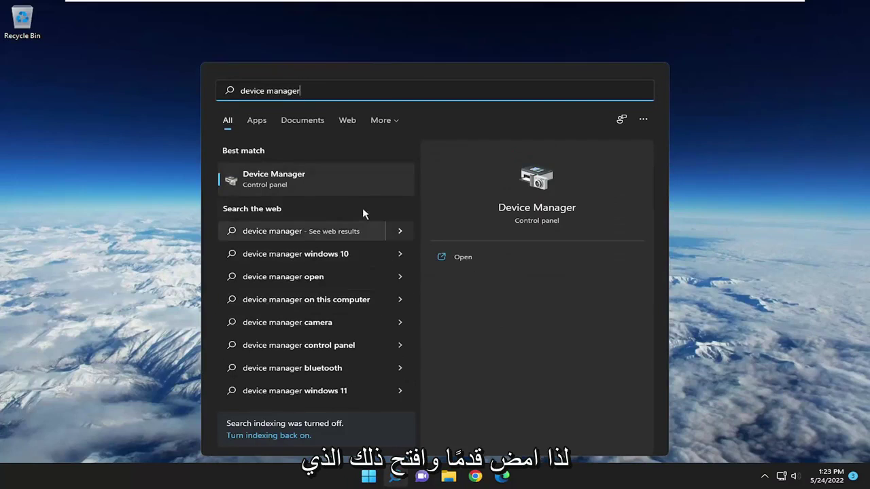
{"action": "left_click", "coordinate": [289, 182]}
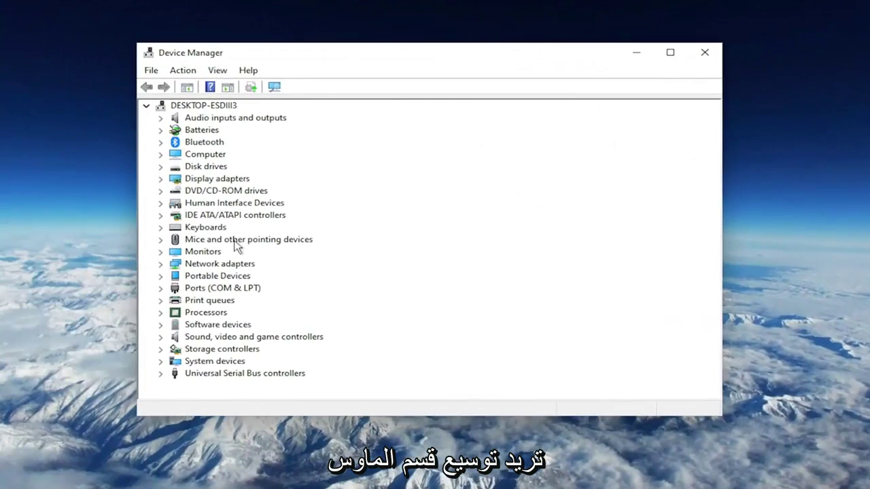
Expand Mice and other pointing devices and uninstall the HID-compliant mouse.
{"action": "double_click", "coordinate": [235, 241]}
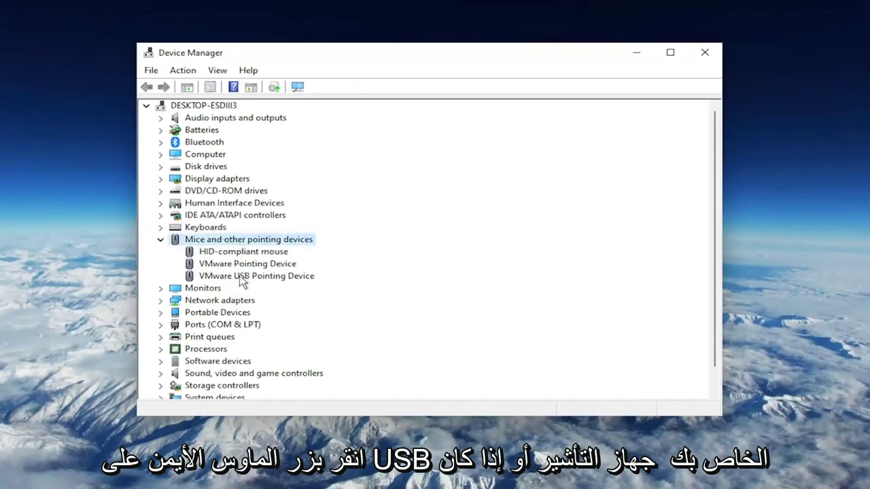
{"action": "left_click", "coordinate": [261, 278]}
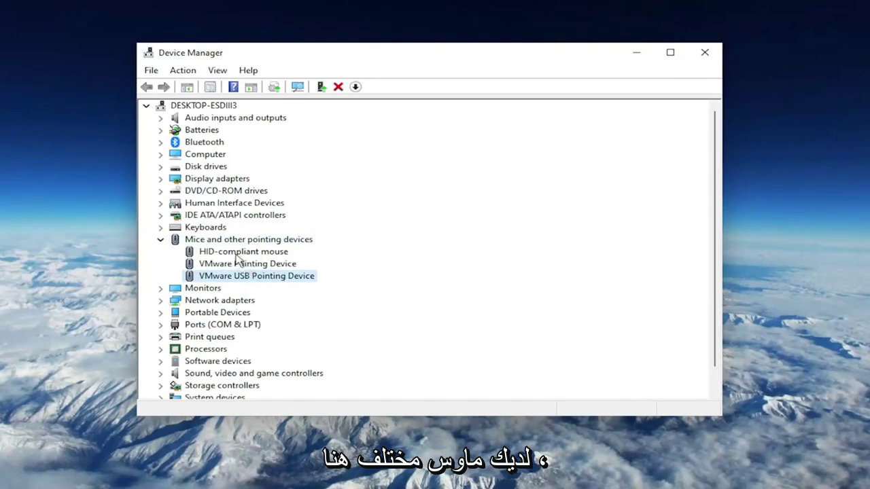
{"action": "left_click", "coordinate": [235, 253]}
{"action": "right_click", "coordinate": [241, 254]}
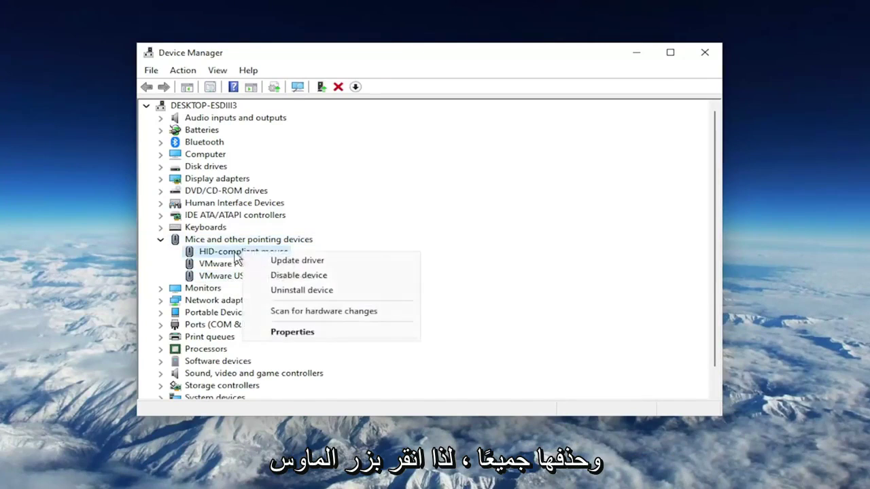
{"action": "left_click", "coordinate": [275, 291]}
{"action": "left_click", "coordinate": [460, 316]}
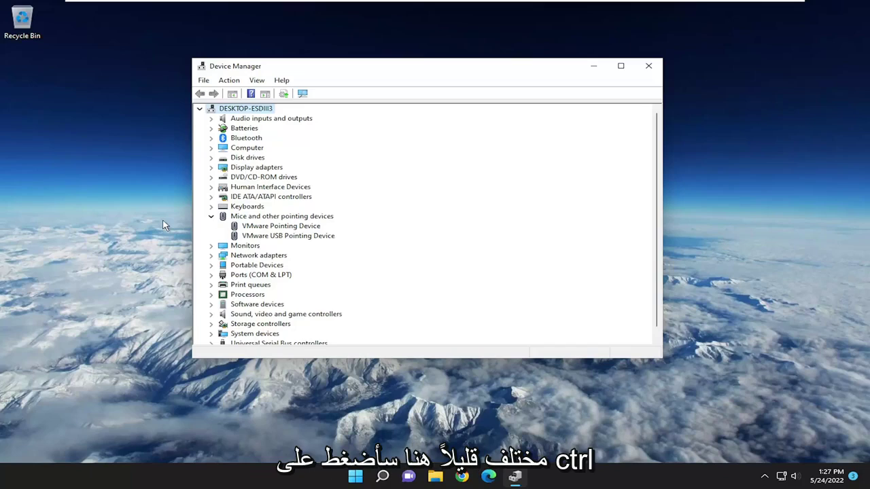
Choose Restart from the power menu on the Ctrl+Alt+Delete security screen.
{"action": "key", "text": "ctrl+alt+Delete"}
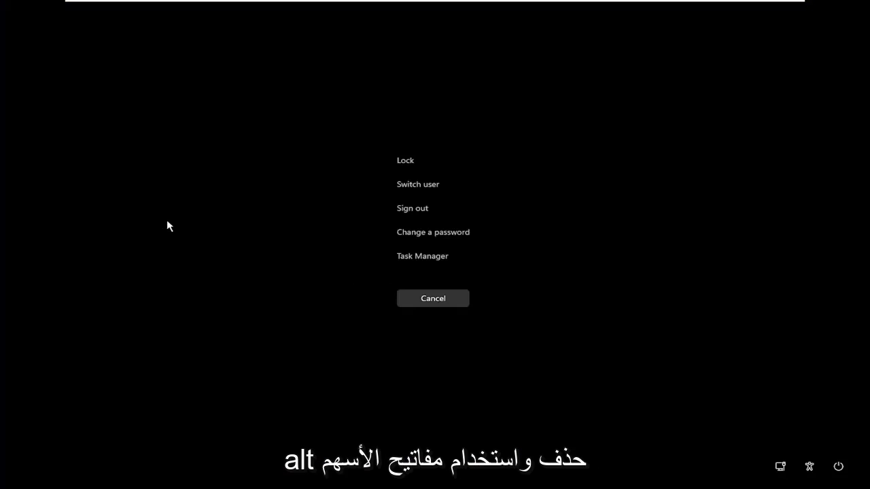
{"action": "key", "text": "Down"}
{"action": "key", "text": "Up"}
{"action": "key", "text": "Up"}
{"action": "key", "text": "Up"}
{"action": "key", "text": "Up"}
{"action": "key", "text": "Up"}
{"action": "key", "text": "Up"}
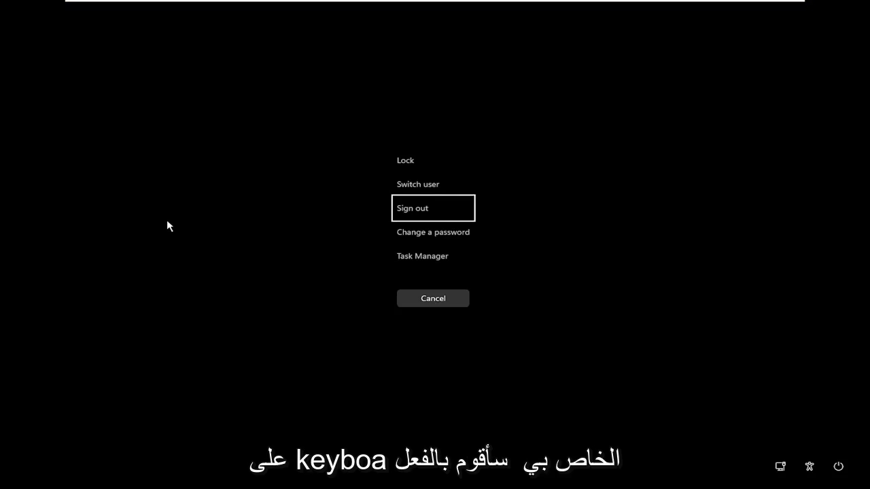
{"action": "key", "text": "Return"}
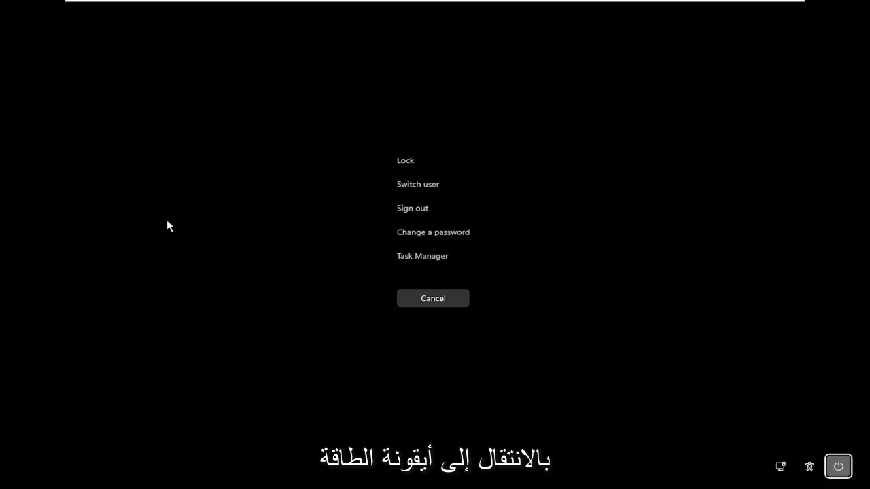
{"action": "key", "text": "Down"}
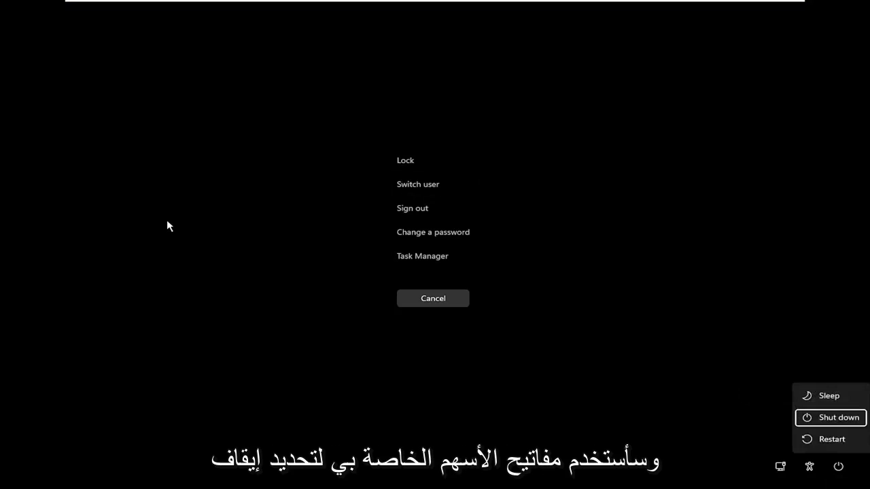
{"action": "key", "text": "Up"}
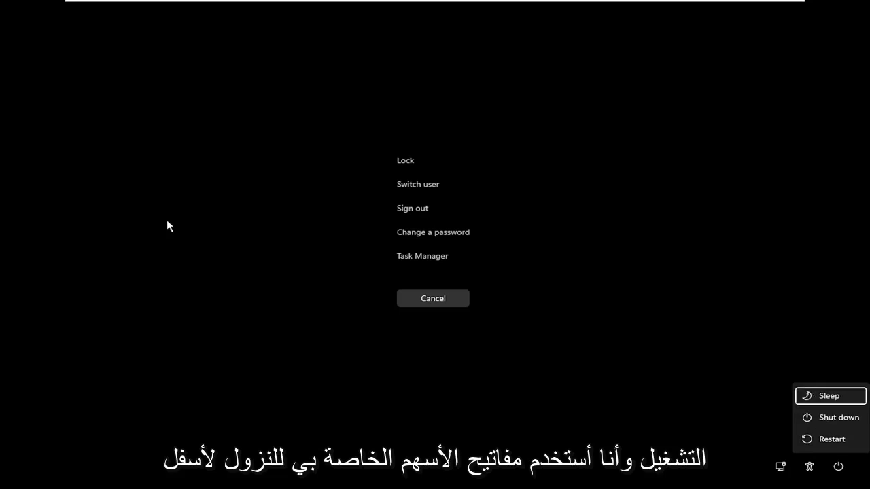
{"action": "key", "text": "Down"}
{"action": "key", "text": "Down"}
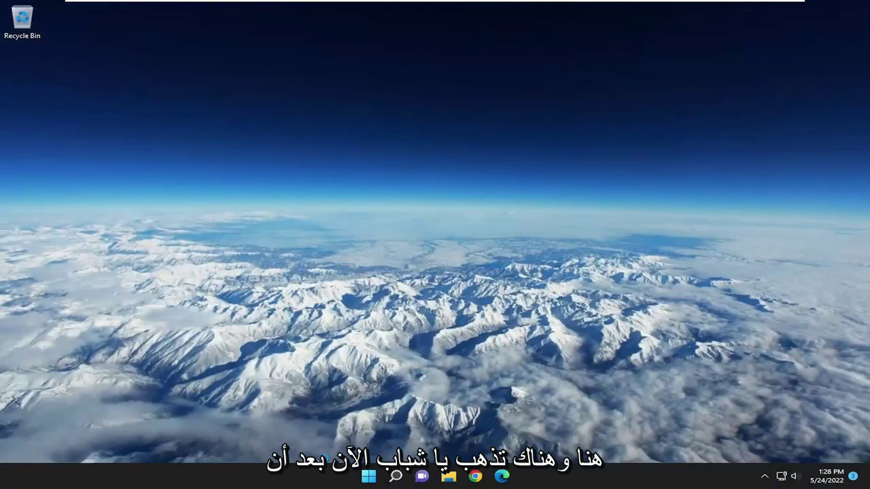
{"action": "left_click", "coordinate": [393, 478]}
{"action": "left_click", "coordinate": [369, 477]}
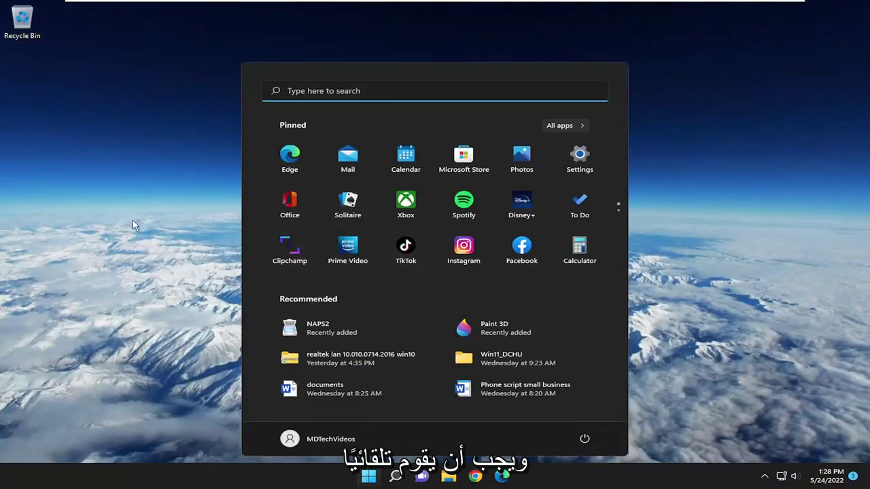
{"action": "key", "text": "Escape"}
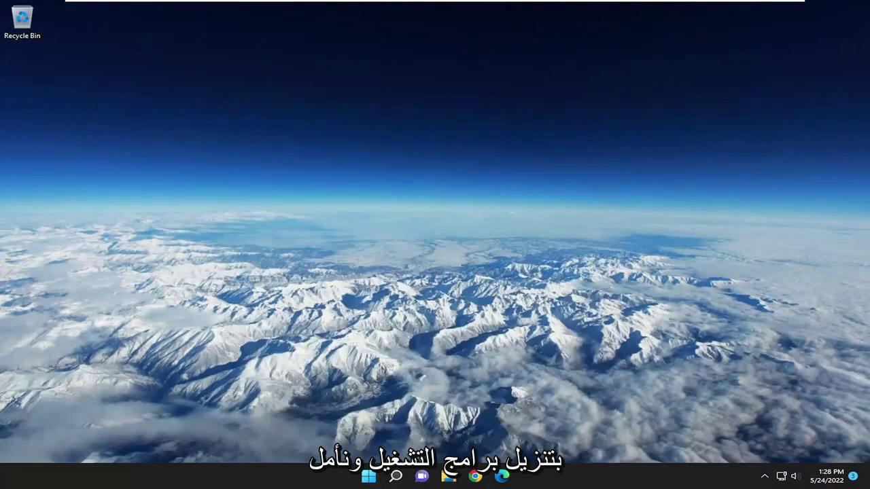